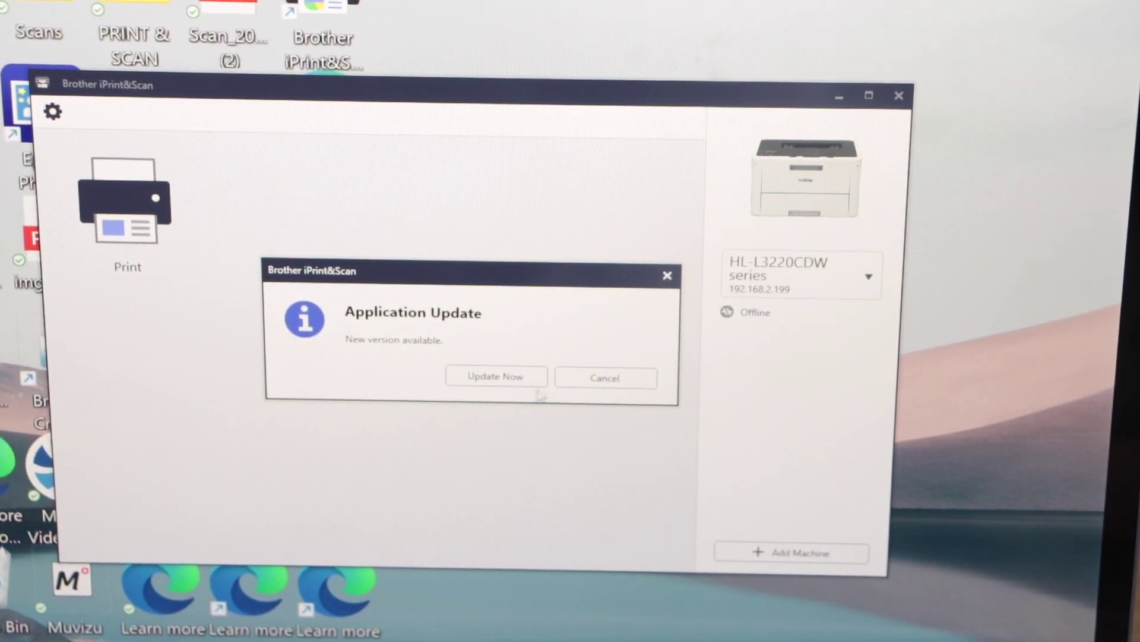
Step: Skip the app update and add the network DCP-L2640DW at 192.168.2.200 as the machine
{"action": "left_click", "coordinate": [621, 386]}
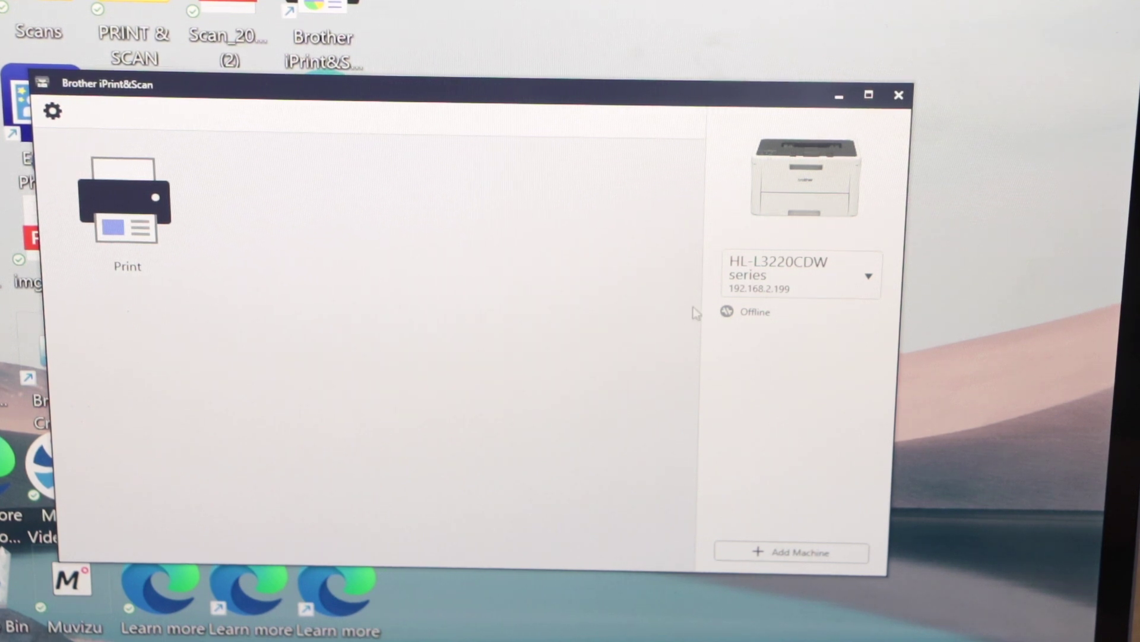
{"action": "left_click", "coordinate": [791, 552]}
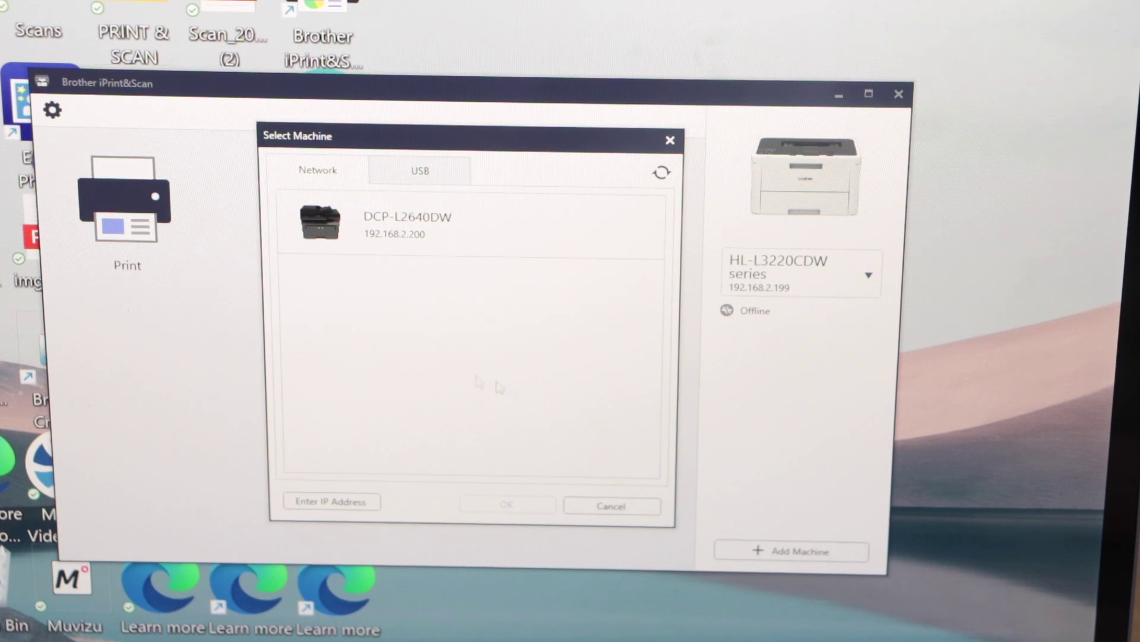
{"action": "left_click", "coordinate": [512, 237]}
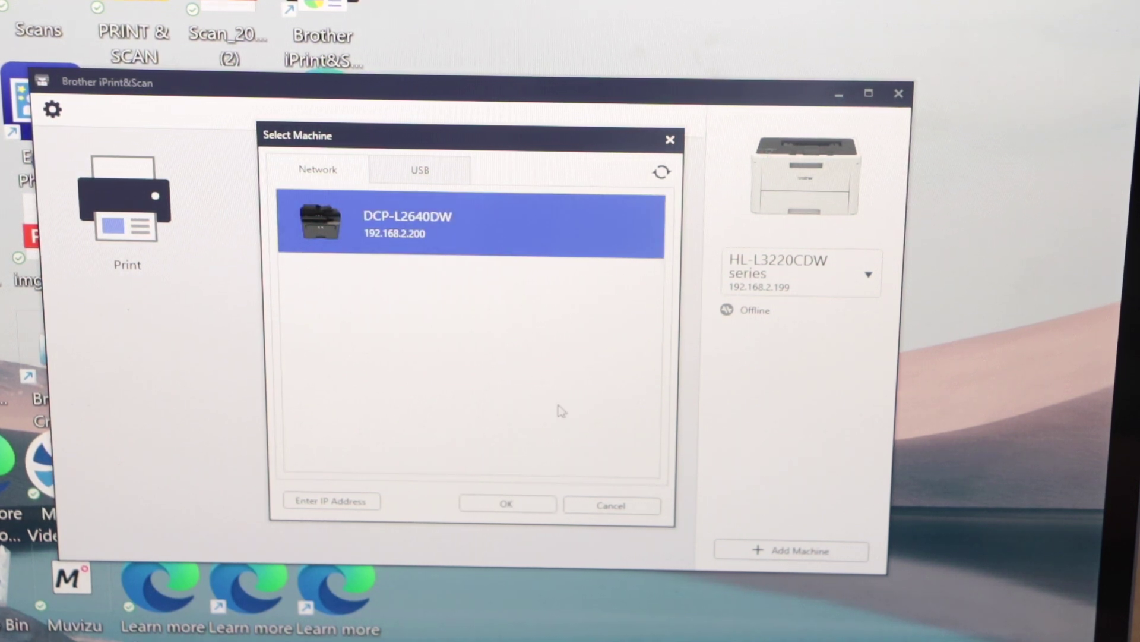
{"action": "left_click", "coordinate": [509, 506]}
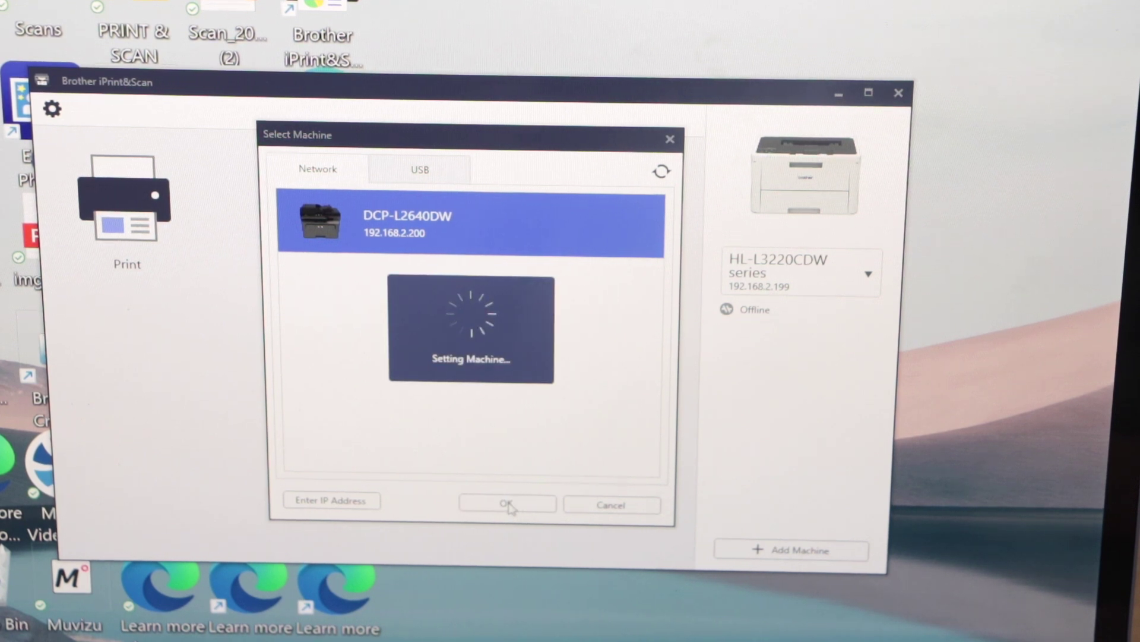
{"action": "left_click", "coordinate": [601, 425]}
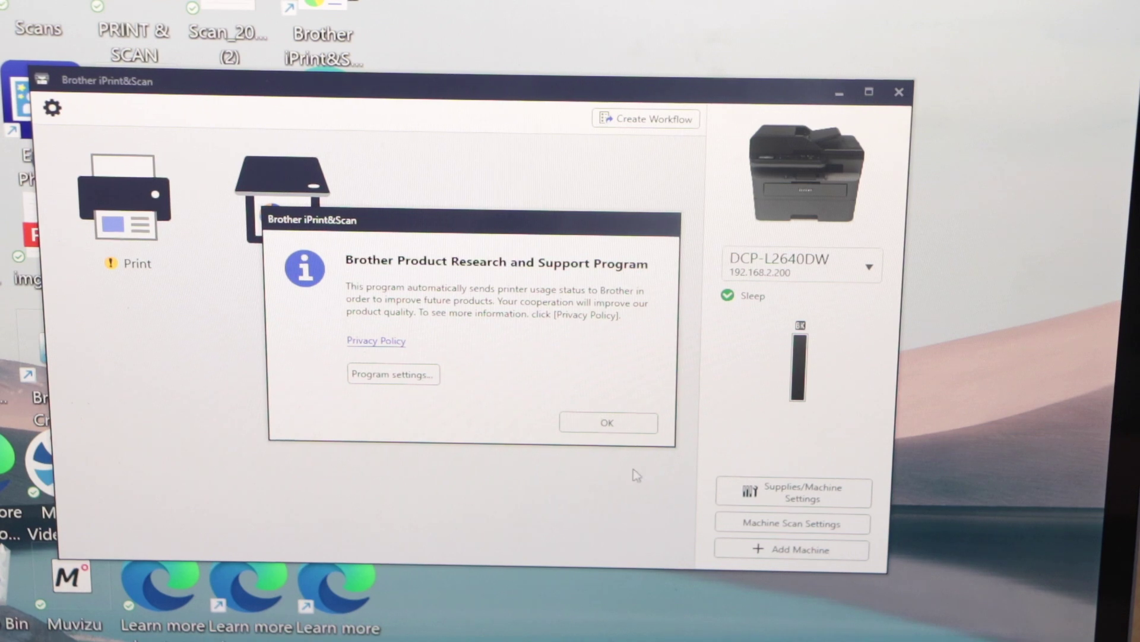
Step: Acknowledge the Brother Product Research and Support Program notice with OK
{"action": "left_click", "coordinate": [609, 423]}
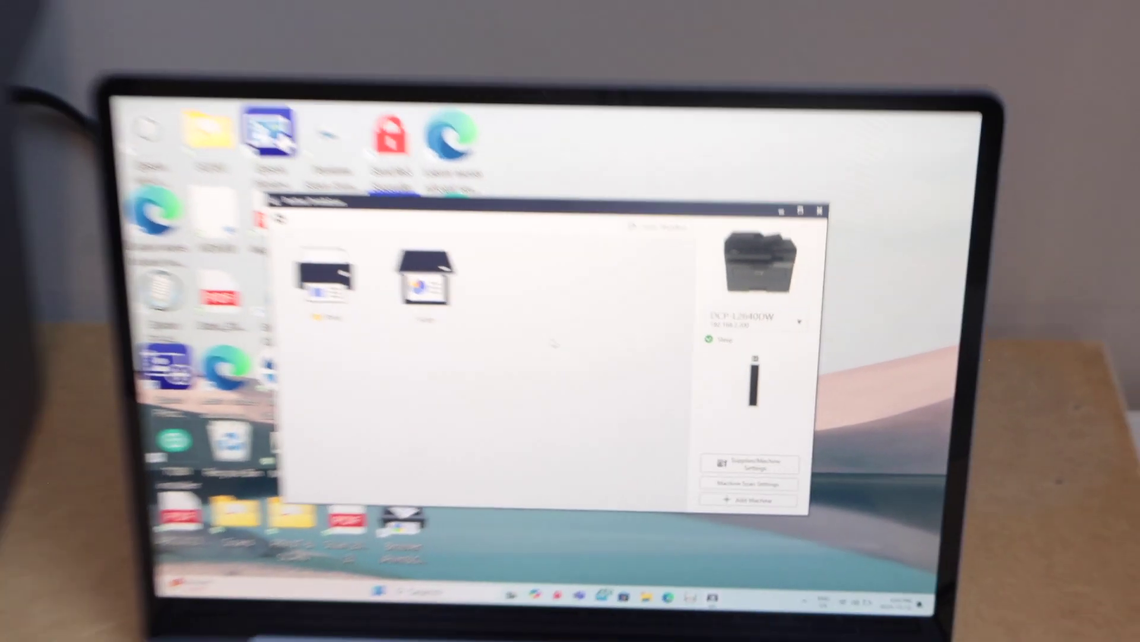